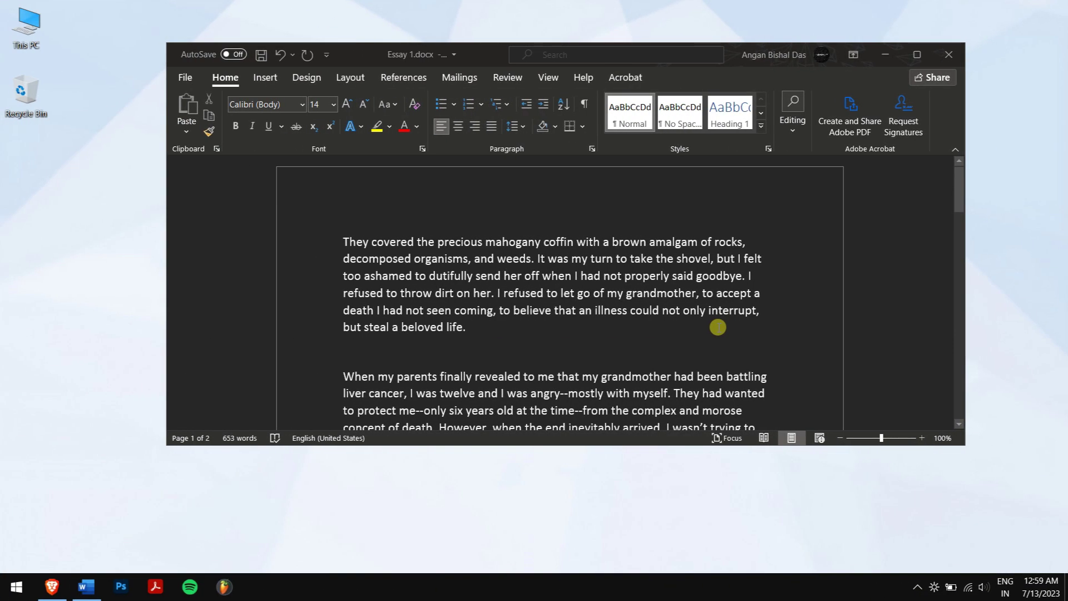
# Clear all the text from the Essay 1.docx document and save the emptied file
pyautogui.click(718, 327)
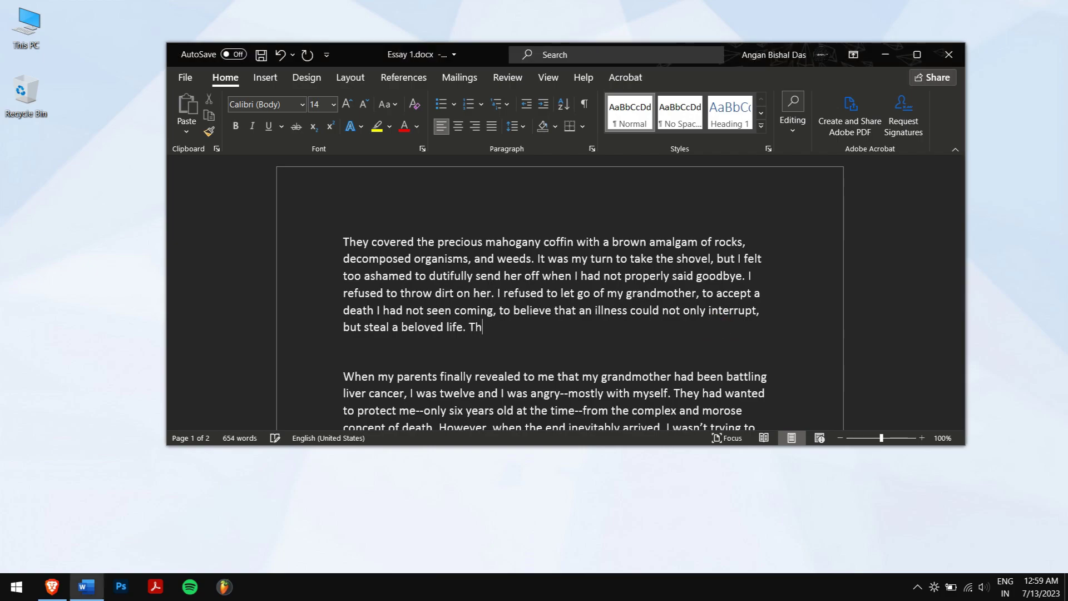
pyautogui.hotkey('ctrl', 'a')
pyautogui.press('Delete')
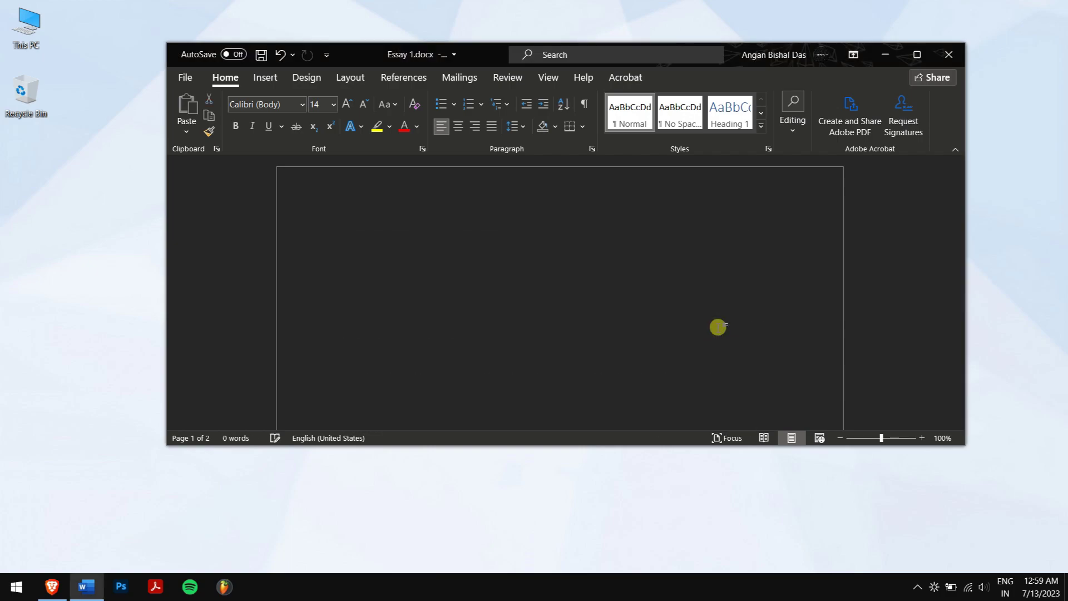
pyautogui.hotkey('ctrl', 's')
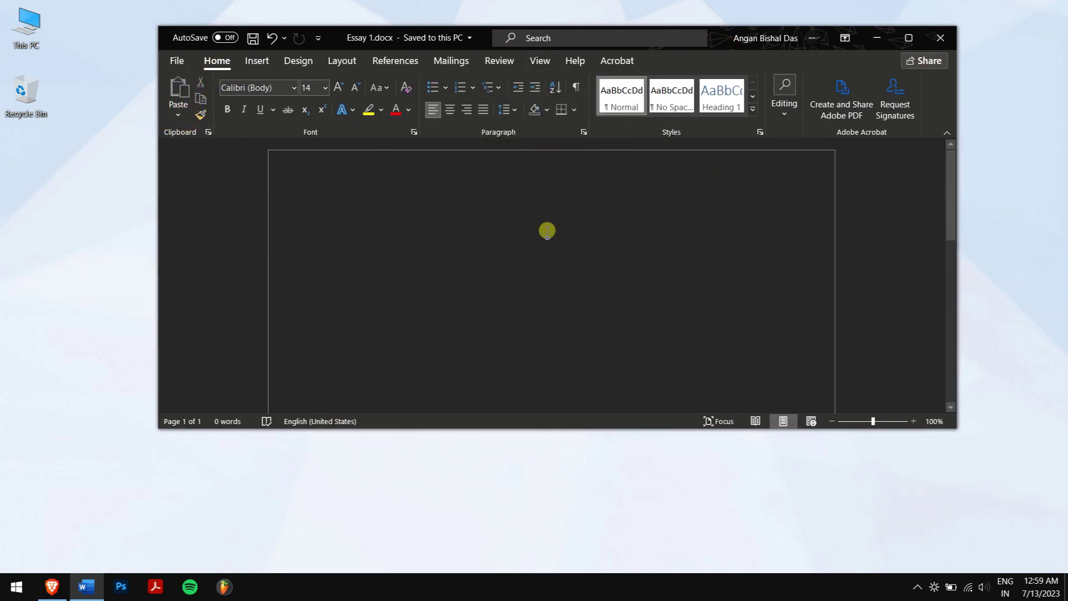
# Switch to the browser and examine the AnyRecover website's hard drive and PC data recovery section
pyautogui.click(54, 582)
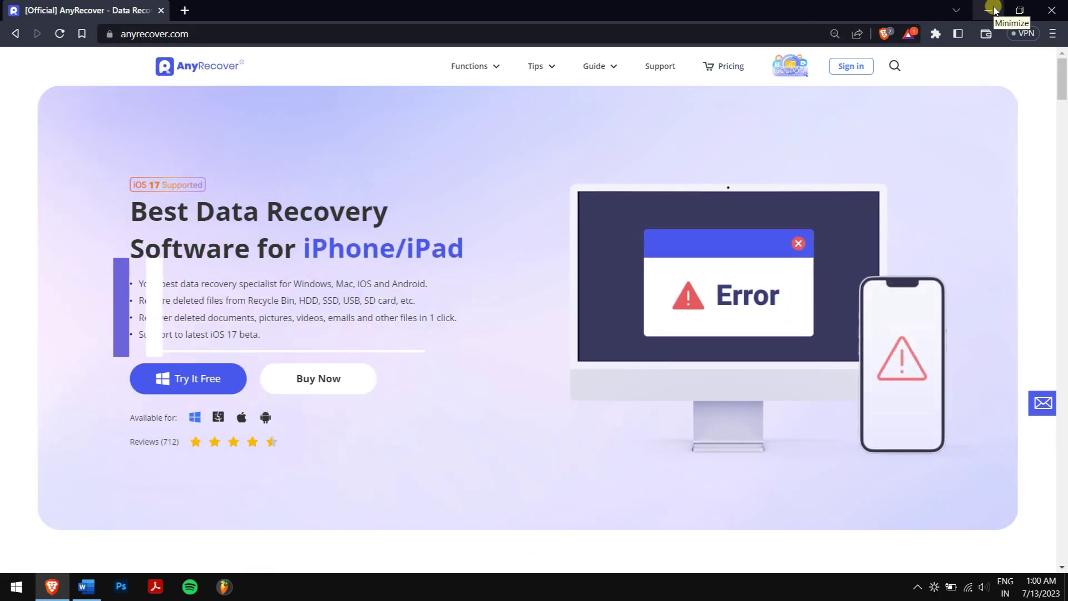
pyautogui.click(994, 9)
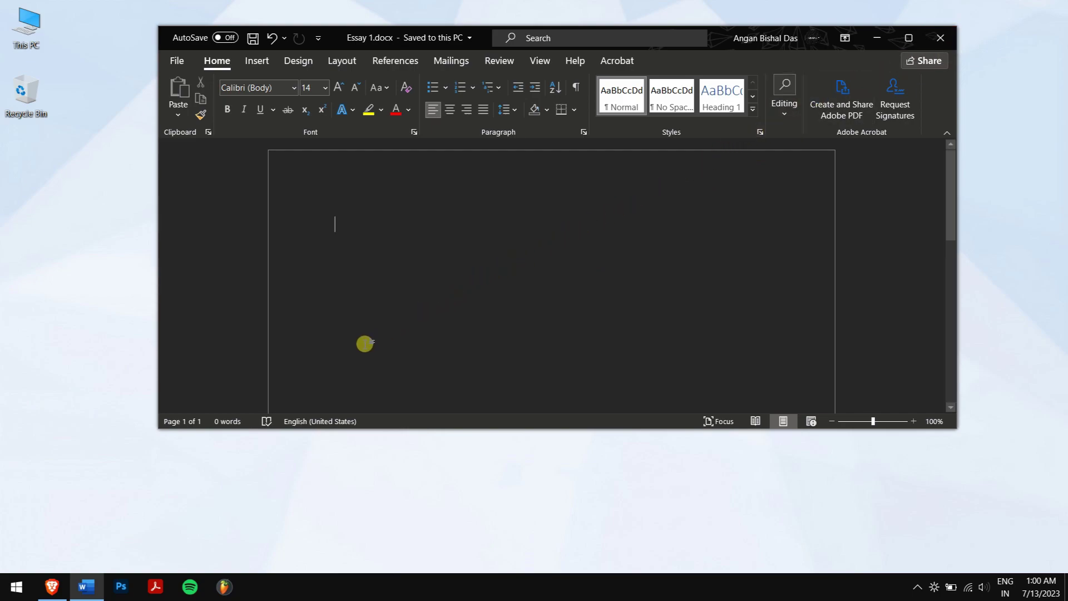
pyautogui.click(62, 581)
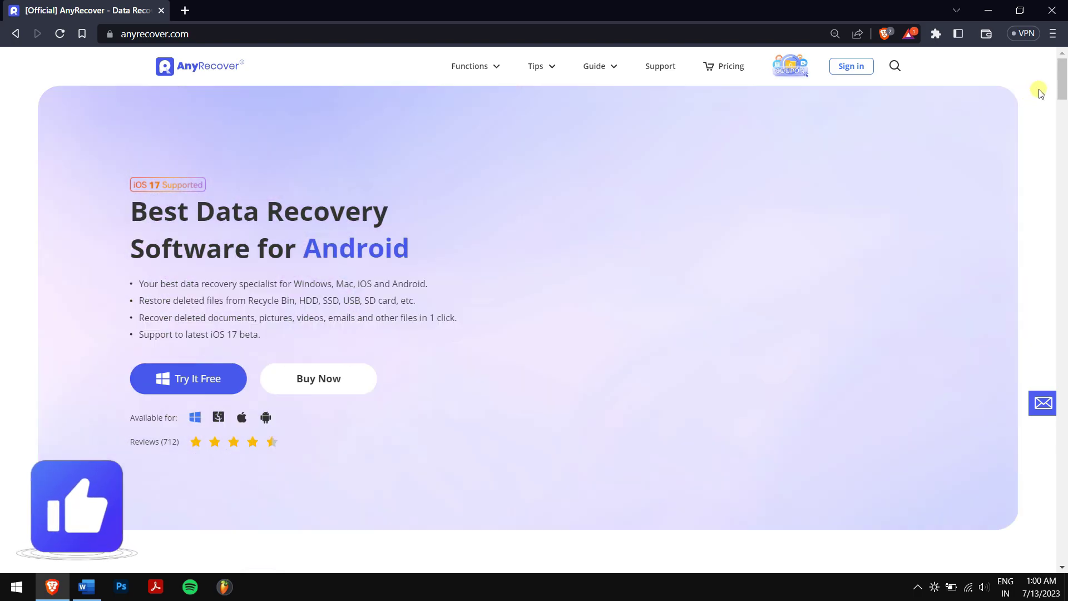
pyautogui.moveTo(1063, 92); pyautogui.dragTo(1062, 136)
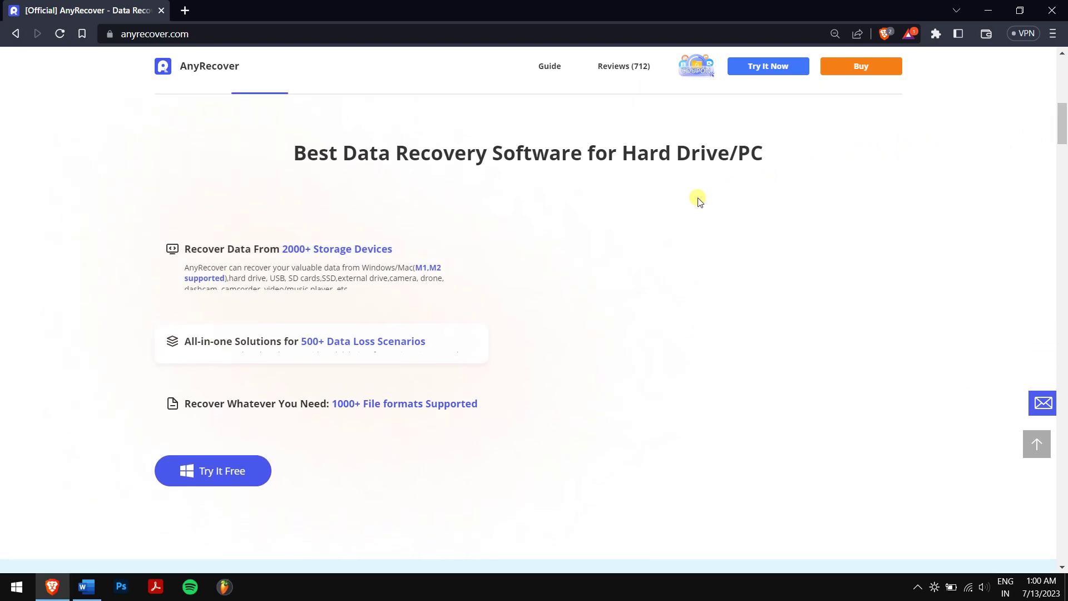
pyautogui.moveTo(287, 156); pyautogui.dragTo(759, 173)
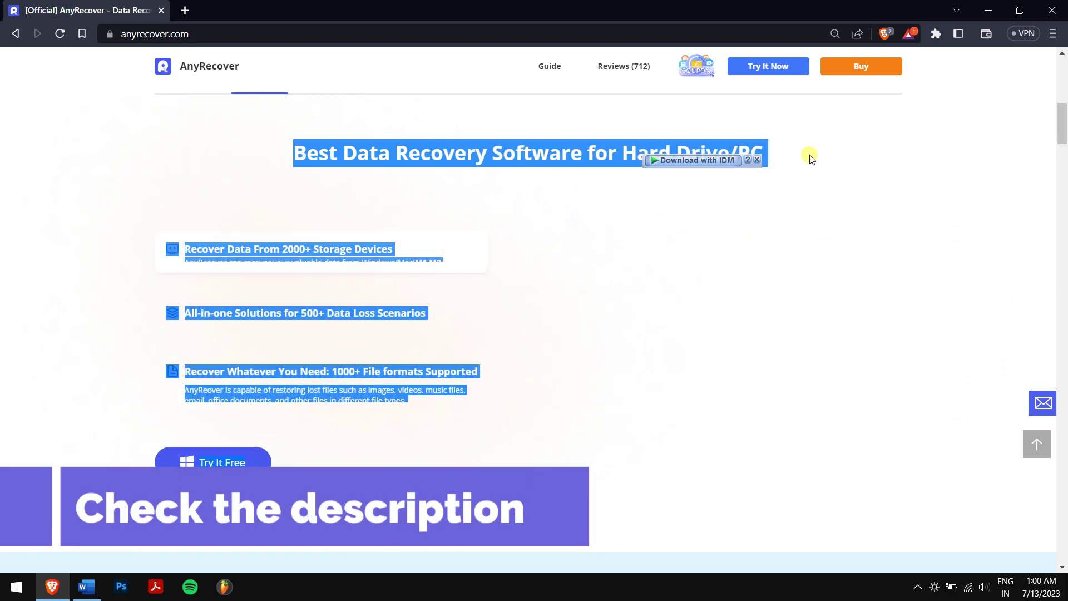
pyautogui.click(809, 158)
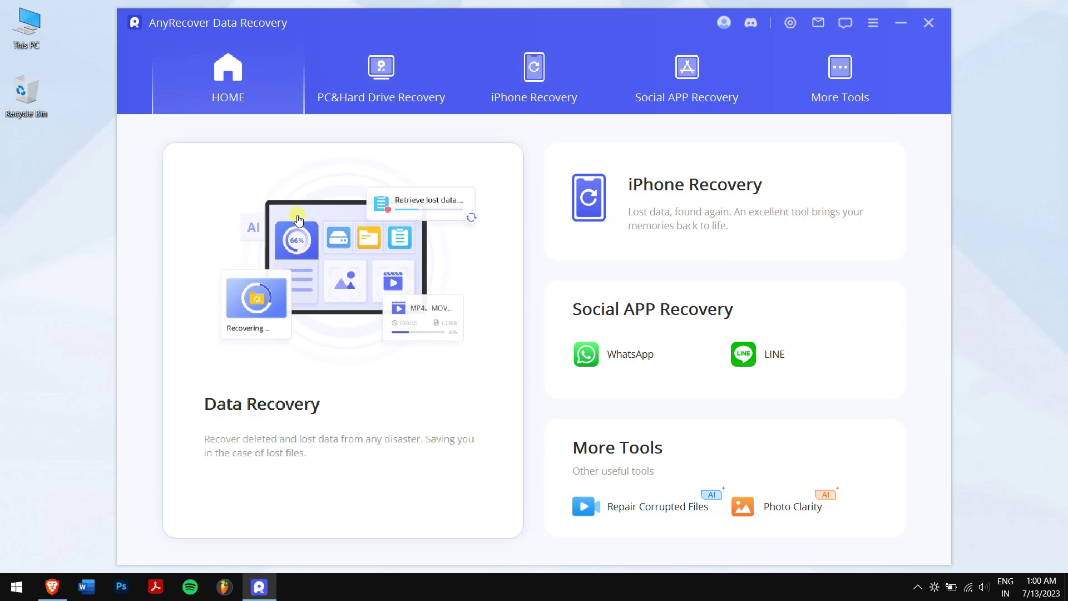
# In AnyRecover Data Recovery, use PC & Hard Drive Recovery to scan the Essay folder on drive D for lost files
pyautogui.click(377, 81)
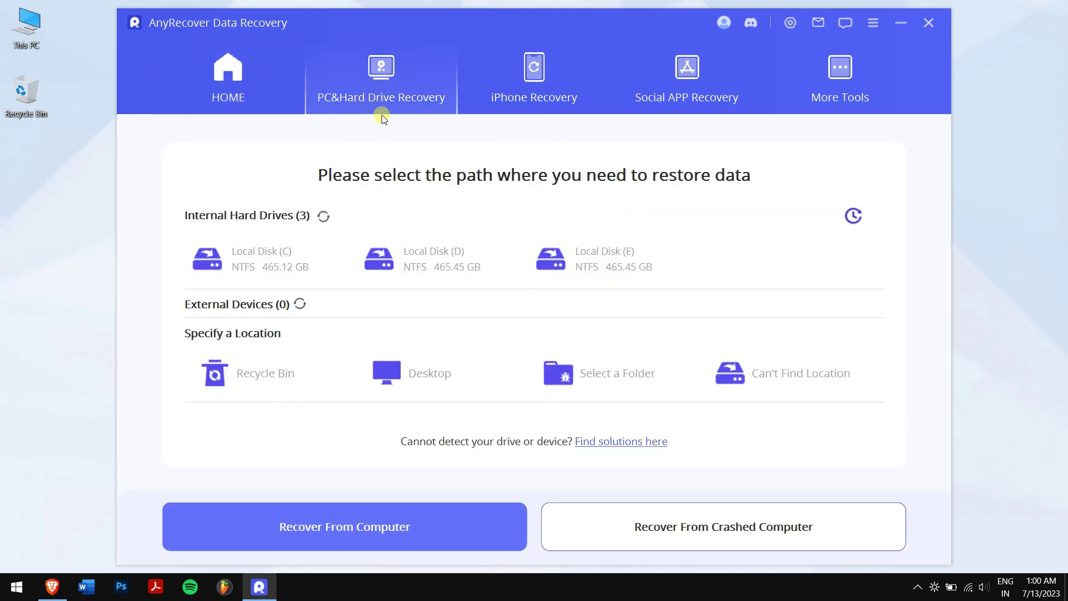
pyautogui.click(616, 370)
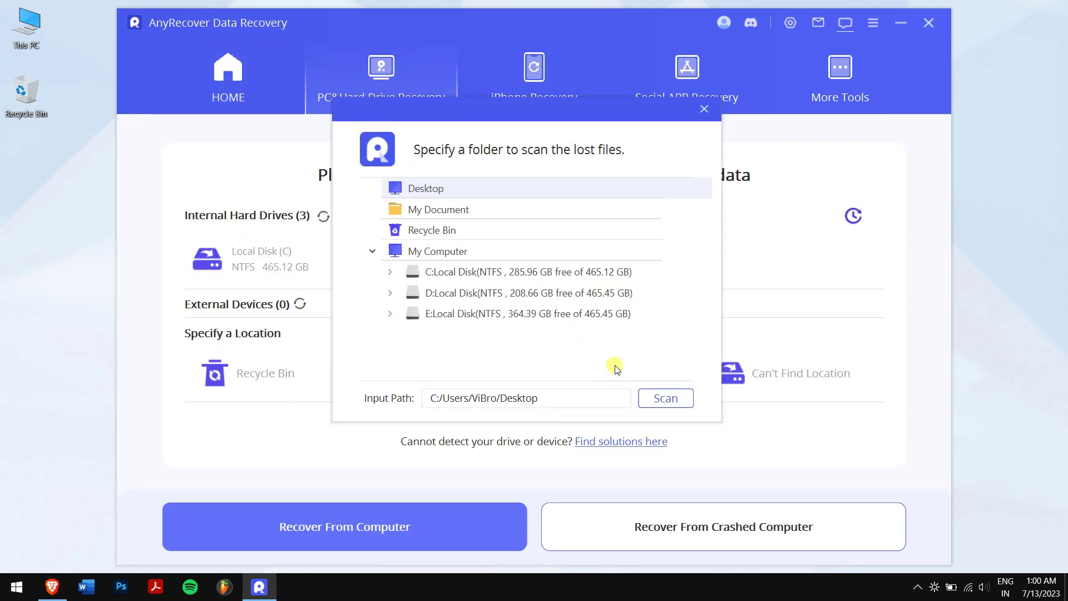
pyautogui.click(449, 297)
pyautogui.click(390, 292)
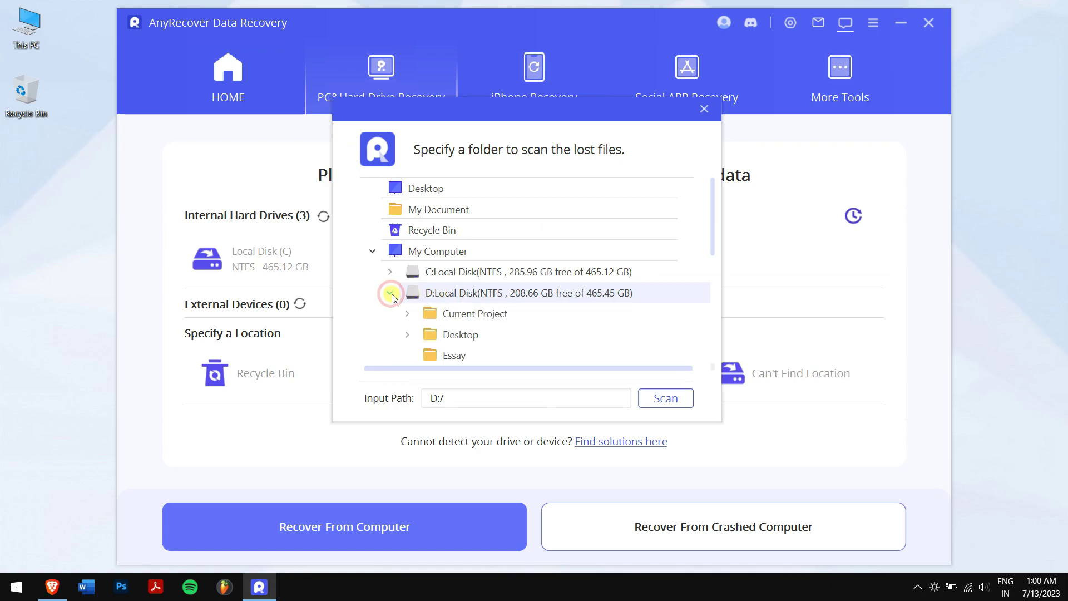
pyautogui.click(462, 354)
pyautogui.click(657, 399)
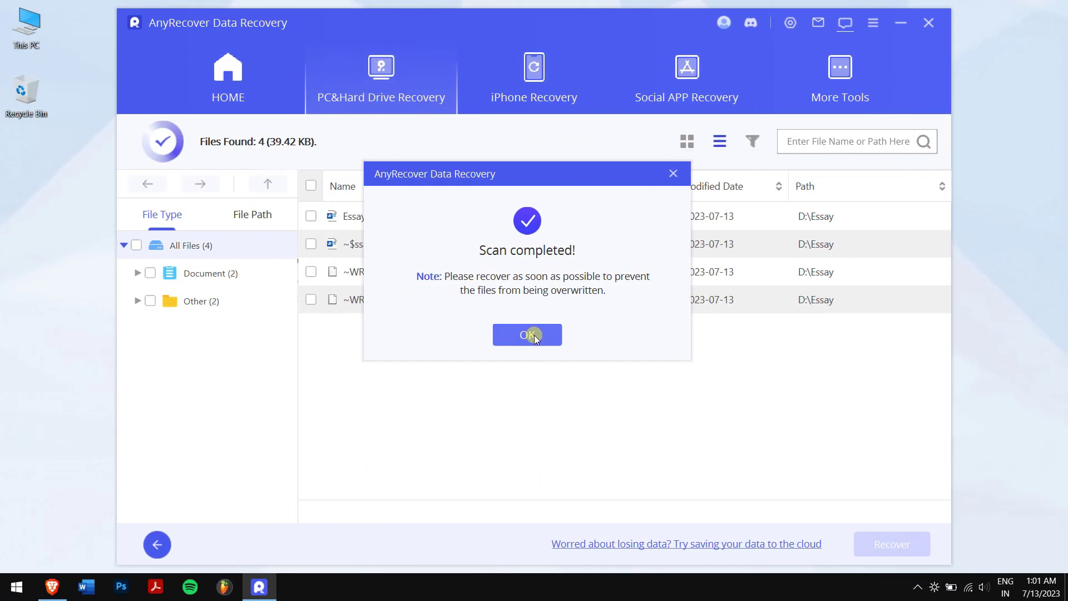
# Recover Essay 1.docx from the scan results and save it to the Desktop
pyautogui.click(531, 336)
pyautogui.click(311, 215)
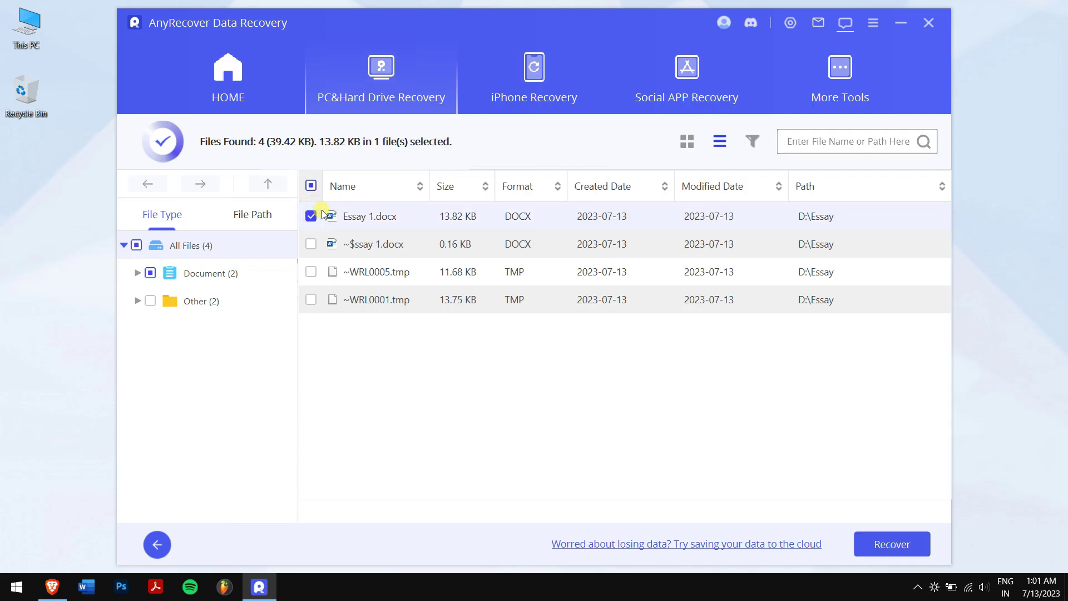
pyautogui.click(909, 543)
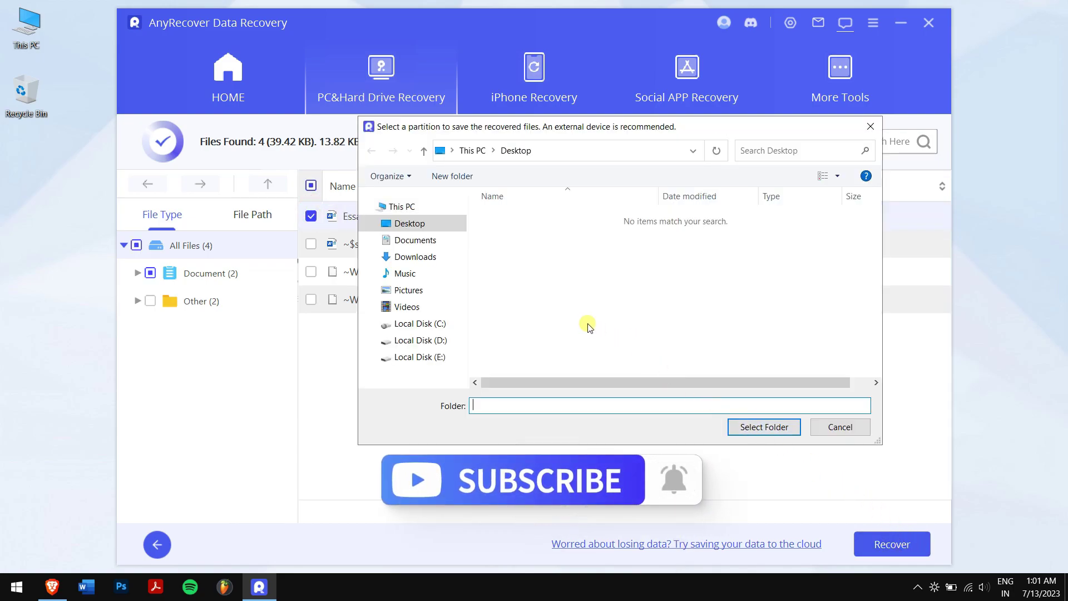
pyautogui.click(425, 225)
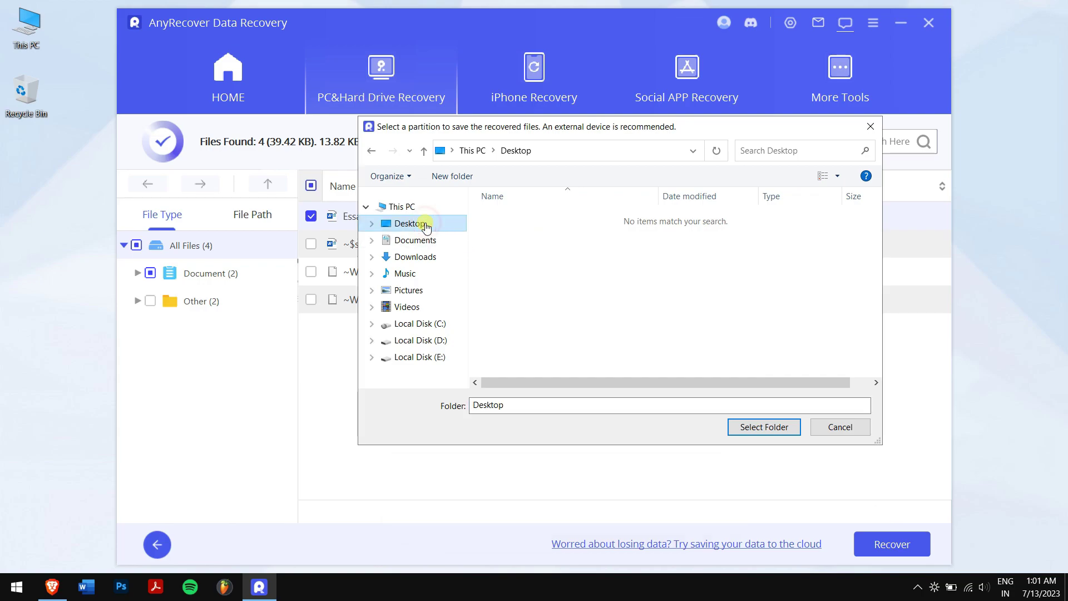
pyautogui.click(772, 431)
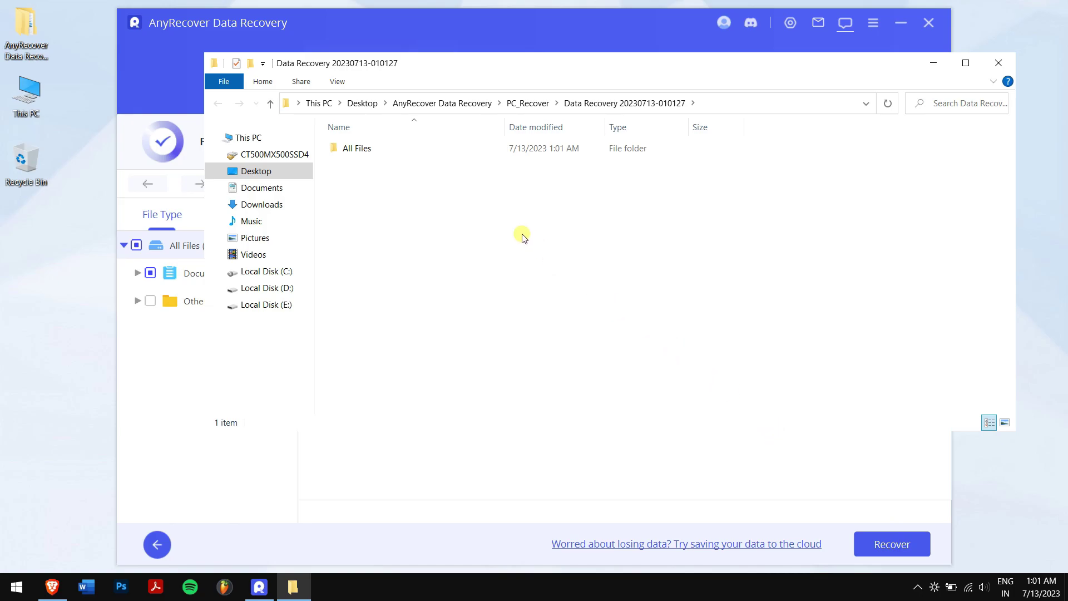
# Open the recovered essay in Word from the All Files, Document, DOCX folders to check its text, and close it
pyautogui.doubleClick(429, 149)
pyautogui.doubleClick(430, 149)
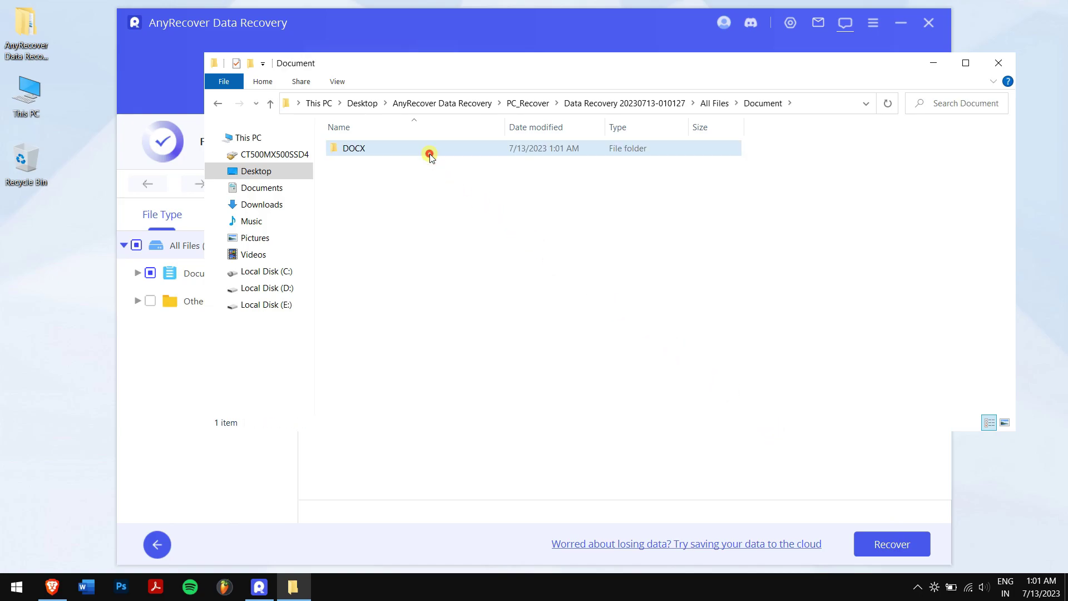
pyautogui.click(431, 150)
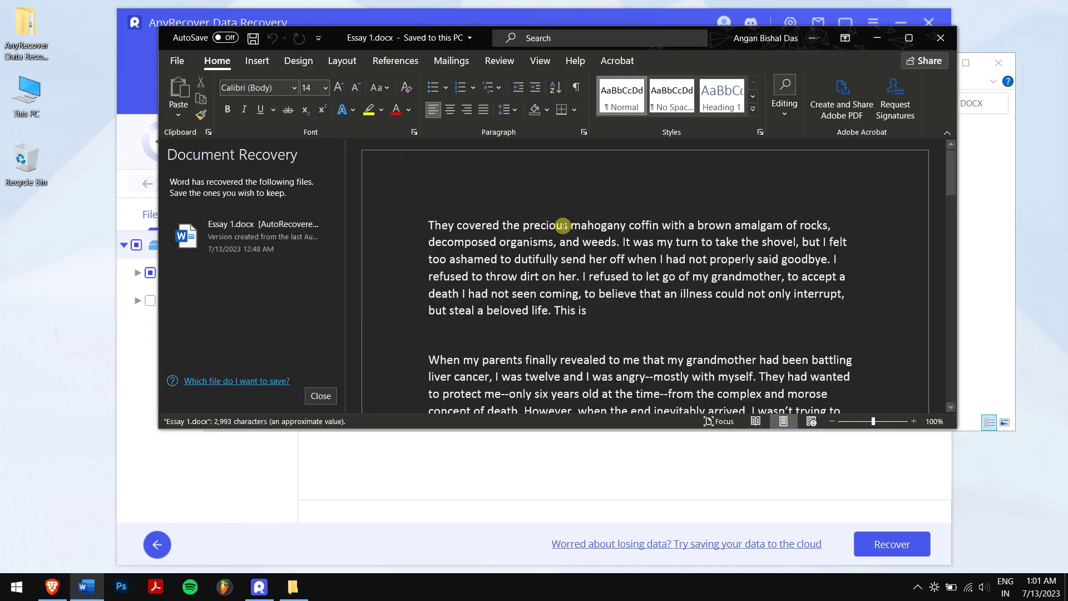
pyautogui.click(930, 35)
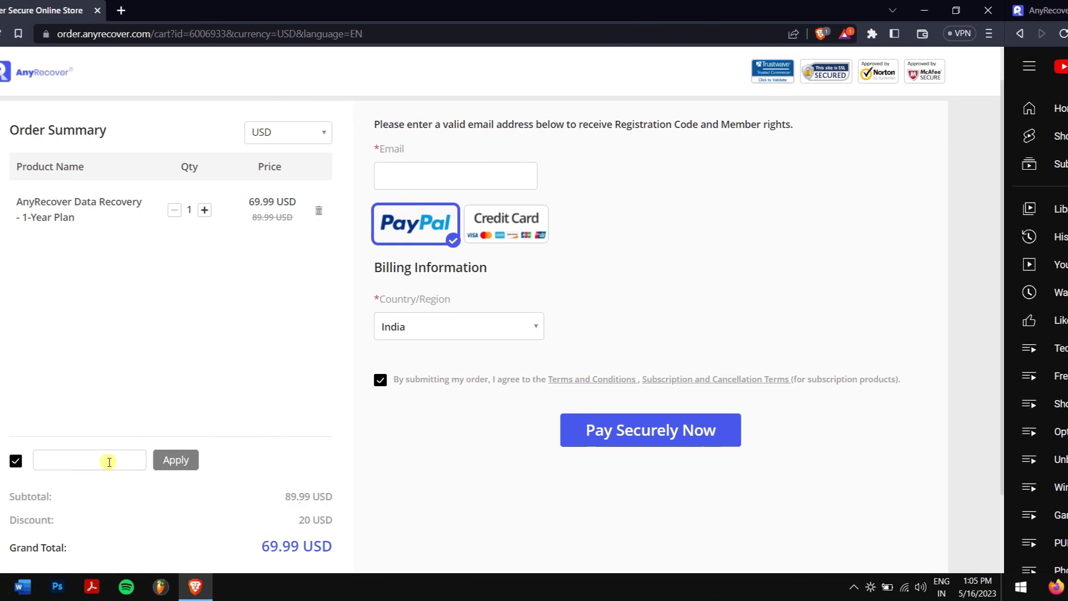
# Apply the coupon code ARYT0110 to the AnyRecover 1-Year Plan order in the online store
pyautogui.click(109, 462)
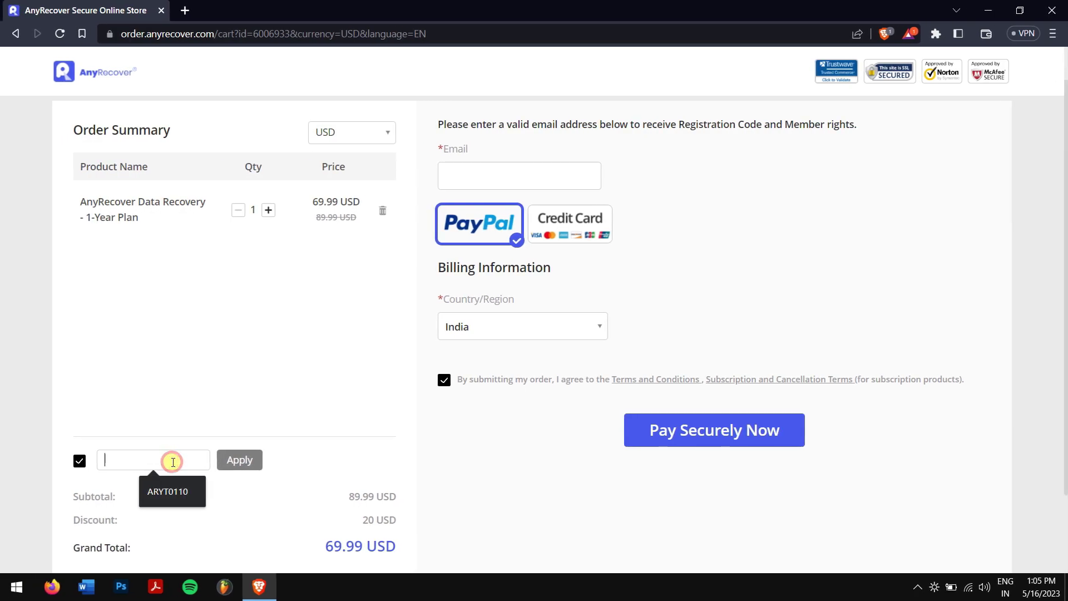
pyautogui.click(178, 492)
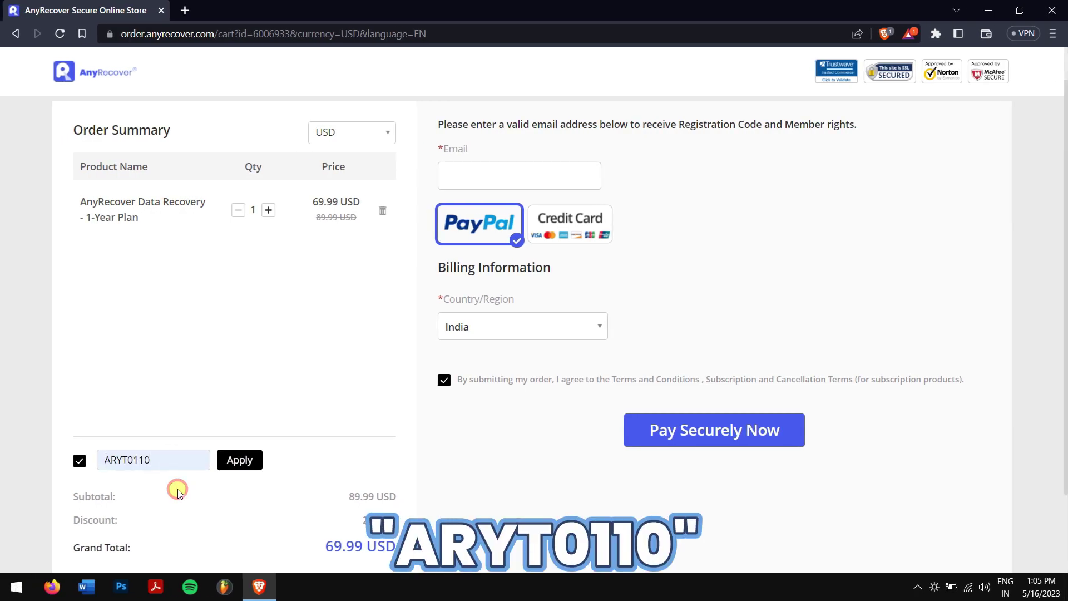
pyautogui.click(239, 461)
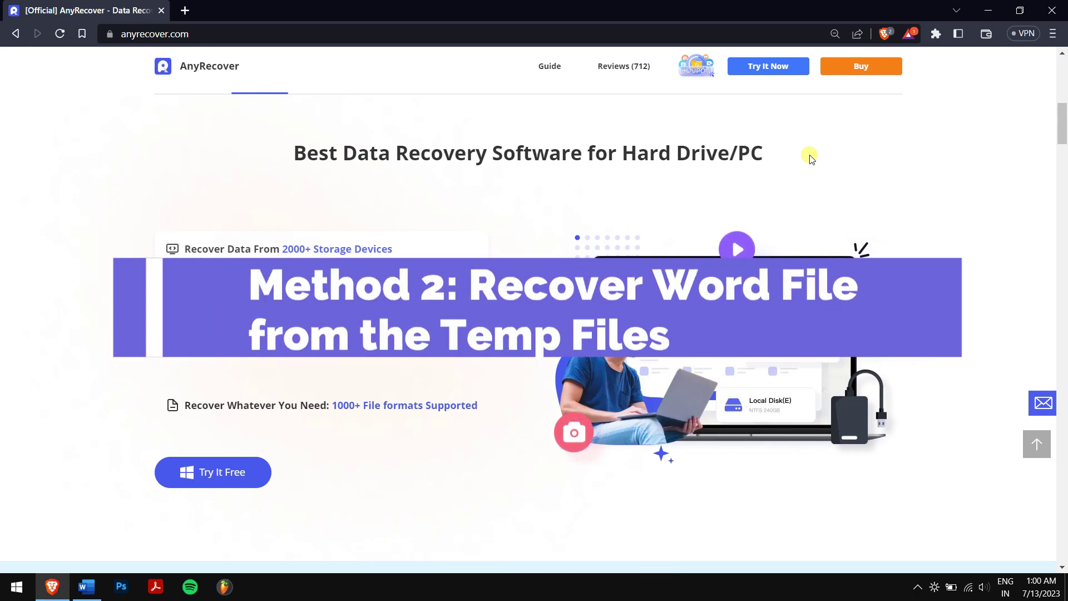
pyautogui.moveTo(1060, 128); pyautogui.dragTo(1030, 26)
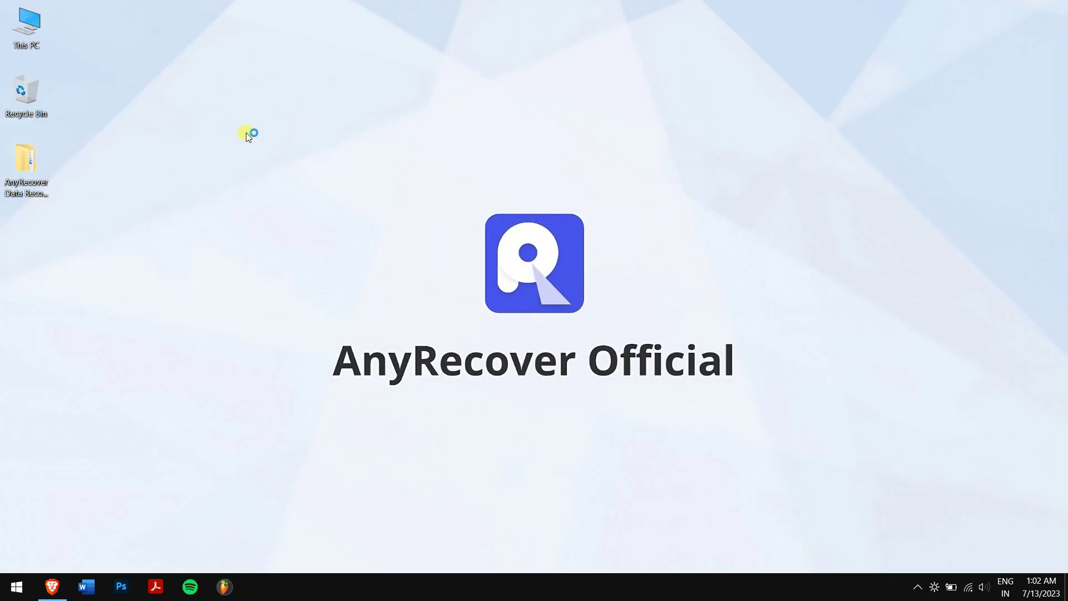
pyautogui.rightClick(235, 133)
pyautogui.click(312, 177)
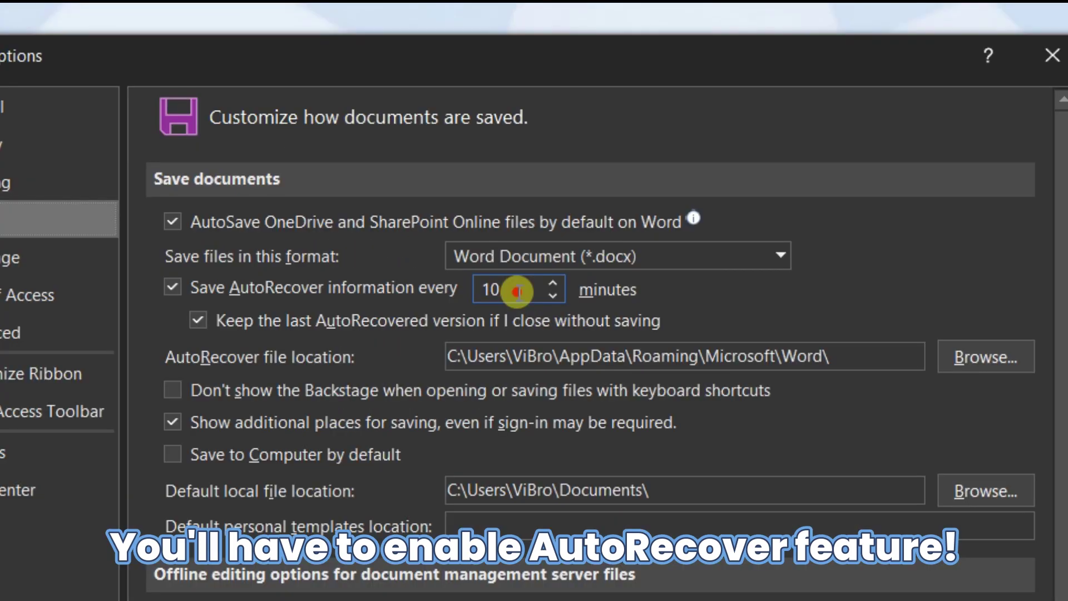
# Check the AutoRecover interval in Word's save options and exit Word, choosing to remove the unopened recovered files
pyautogui.moveTo(517, 291); pyautogui.dragTo(463, 288)
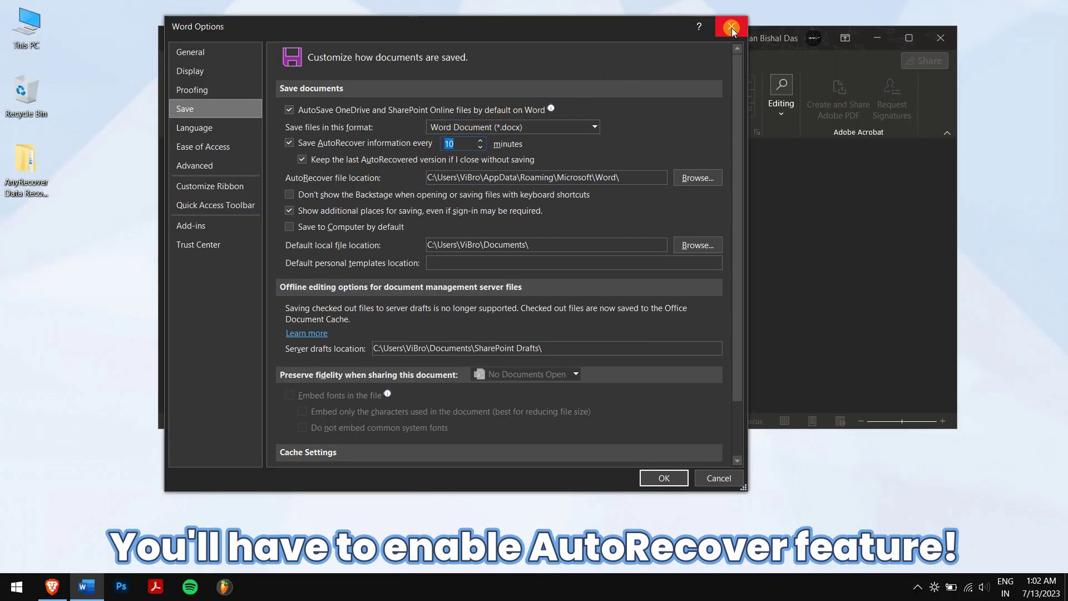
pyautogui.click(732, 27)
pyautogui.click(941, 37)
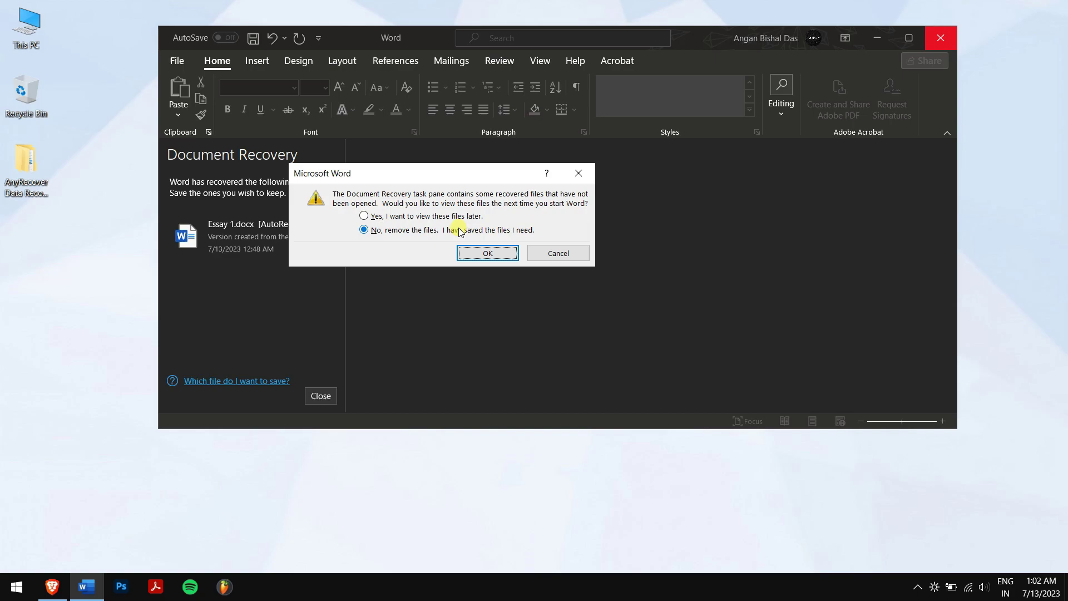
pyautogui.click(472, 246)
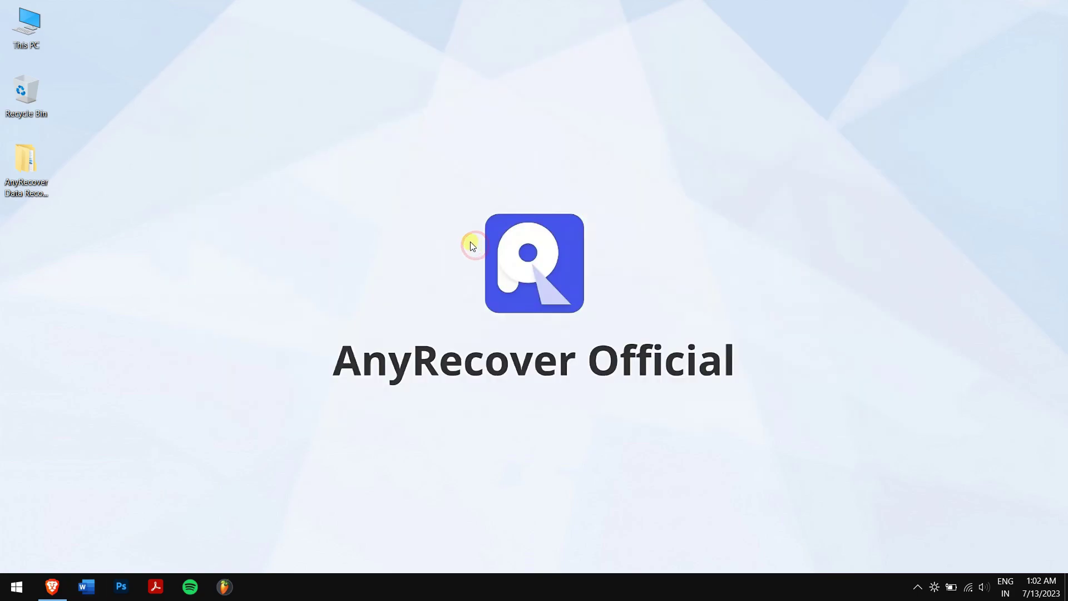
# Open the user's profile folder under C:\Users in File Explorer
pyautogui.doubleClick(20, 43)
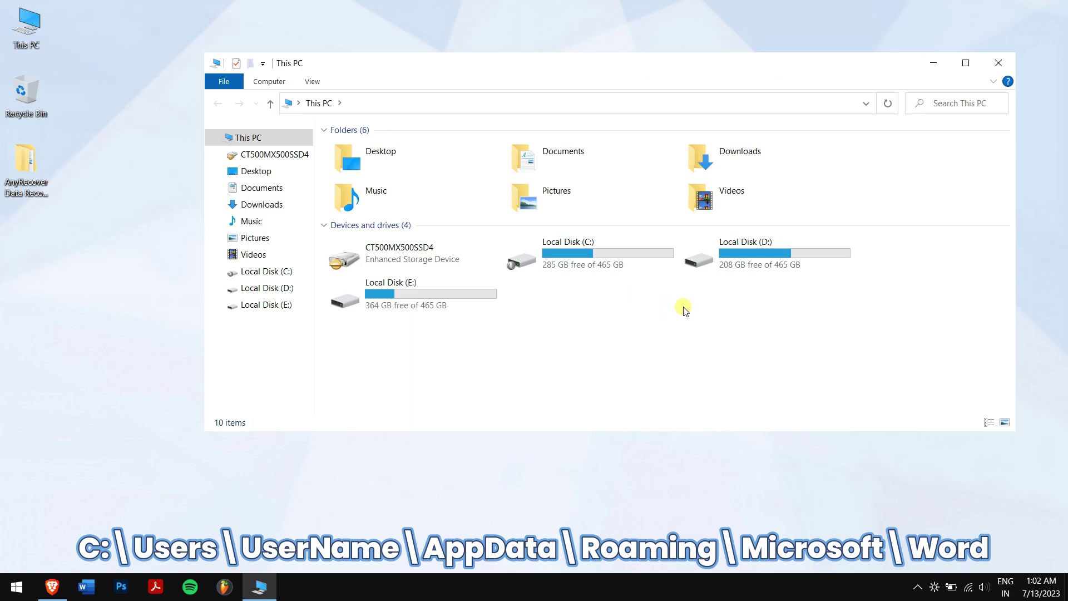
pyautogui.rightClick(616, 267)
pyautogui.click(640, 272)
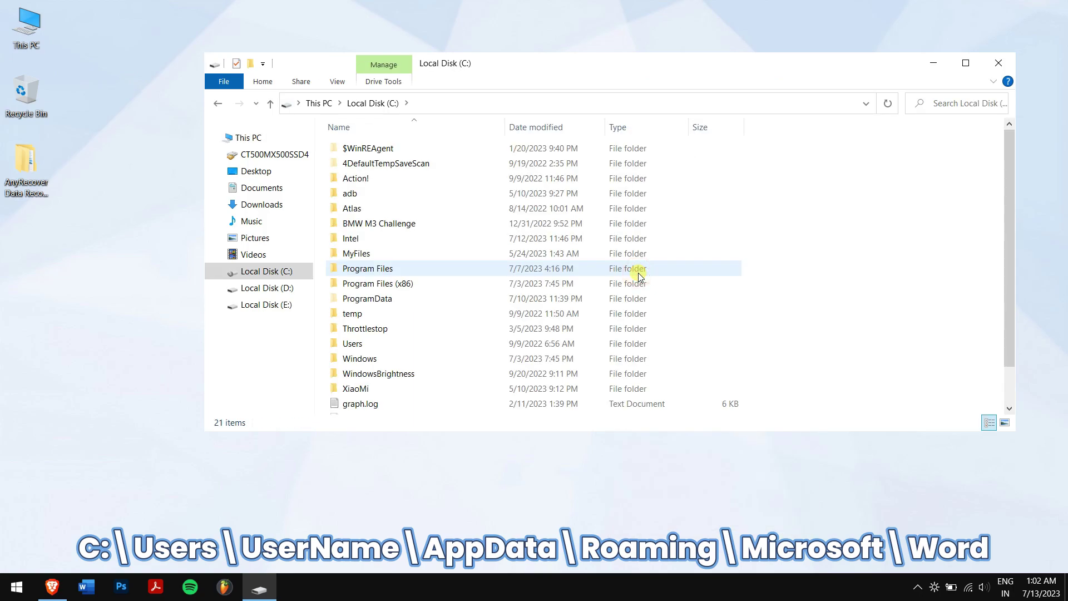
pyautogui.doubleClick(355, 344)
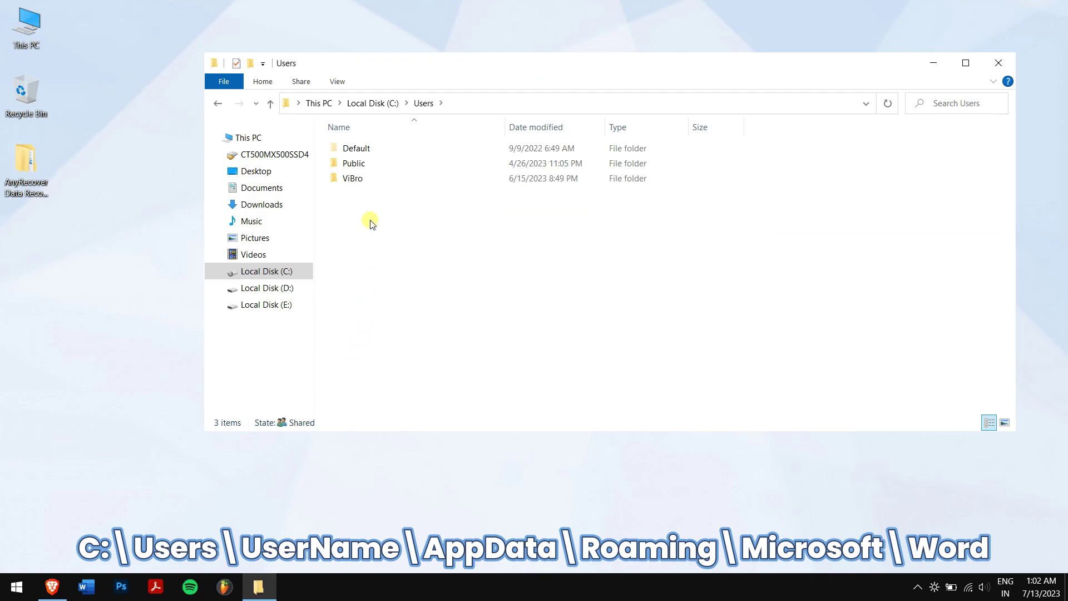
pyautogui.doubleClick(353, 178)
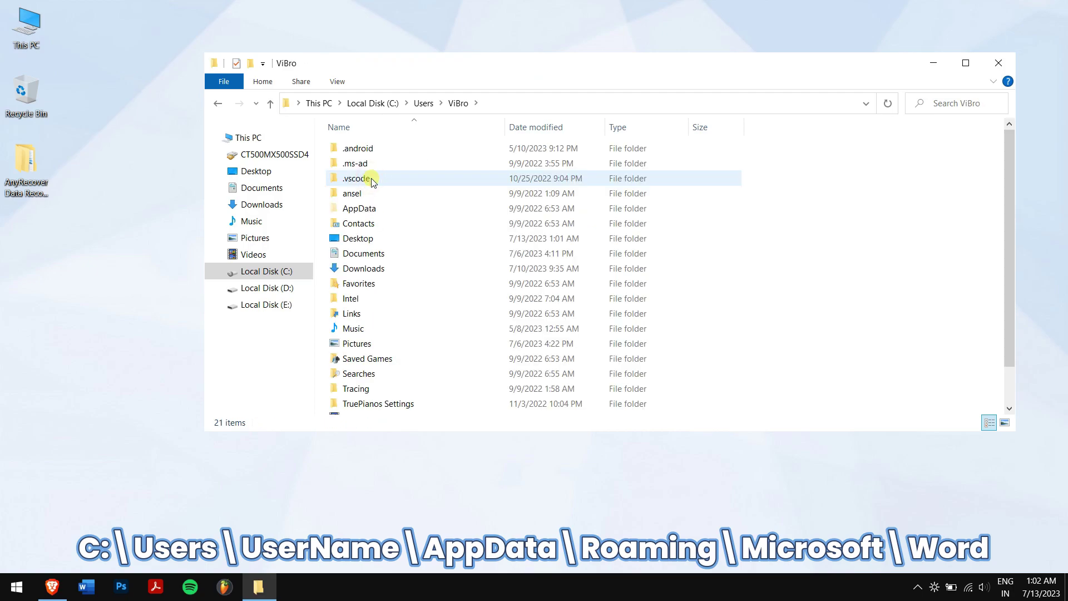
# Open the Word AutoRecover folder at AppData\Roaming\Microsoft\Word inside the user's profile folder
pyautogui.doubleClick(388, 210)
pyautogui.doubleClick(419, 180)
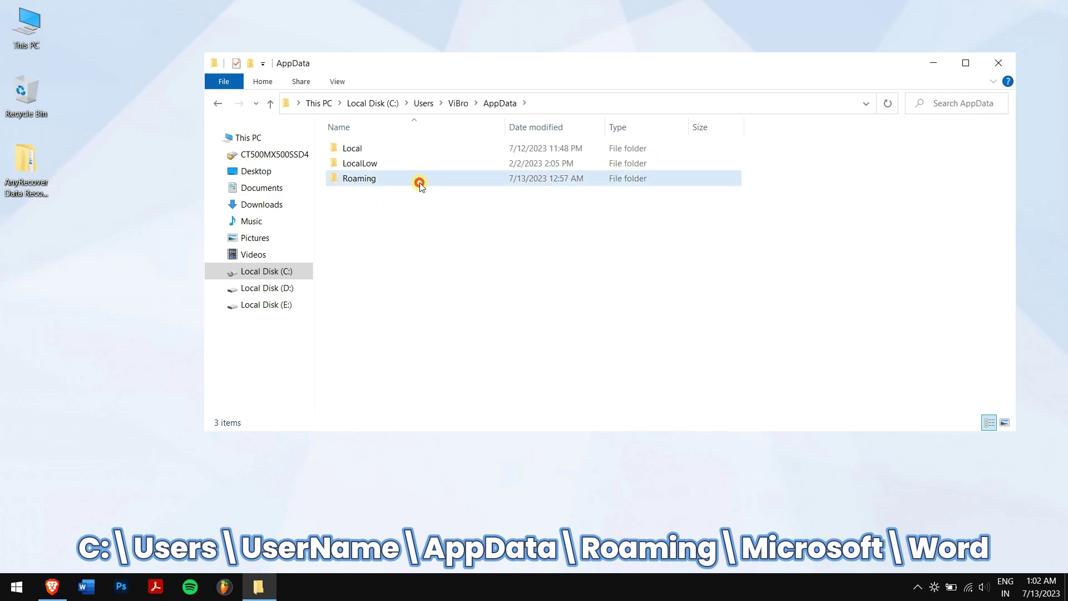
pyautogui.scroll(-9, 418, 185)
pyautogui.scroll(1, 369, 146)
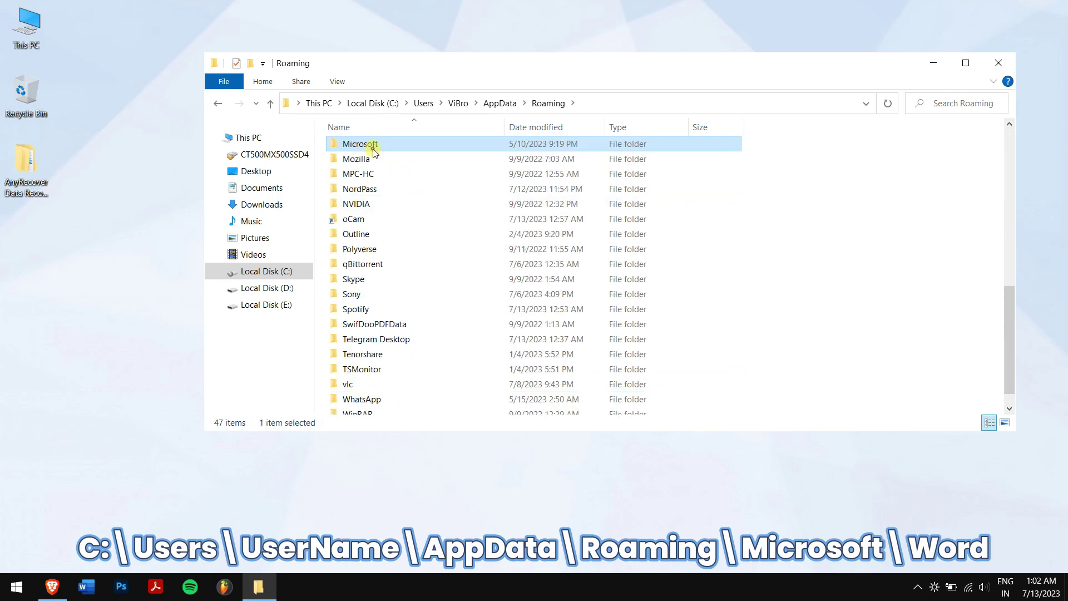
pyautogui.doubleClick(369, 146)
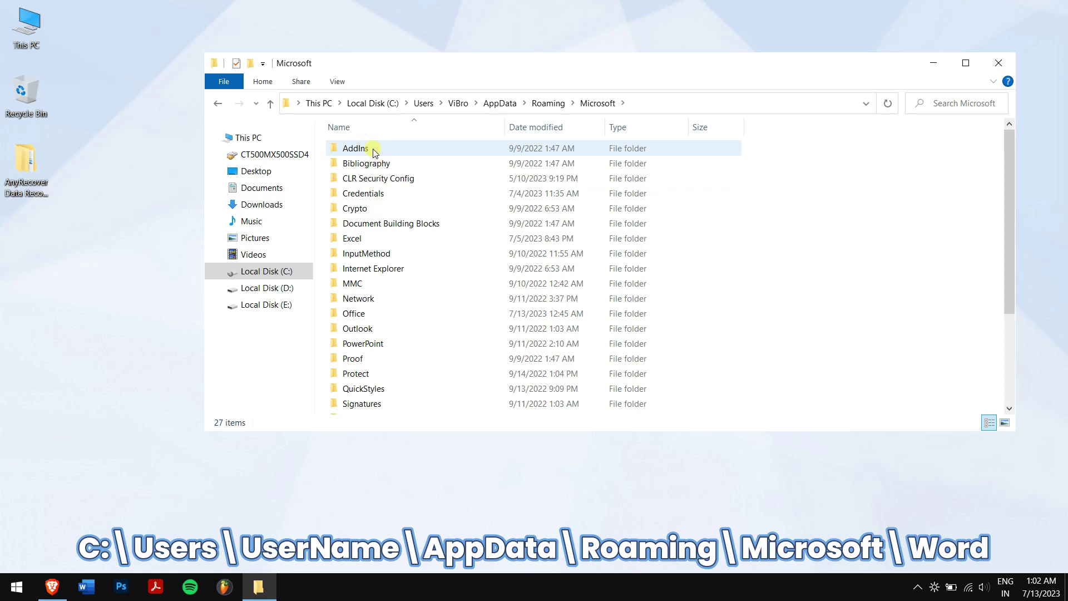
pyautogui.click(393, 239)
pyautogui.press('w')
pyautogui.doubleClick(359, 406)
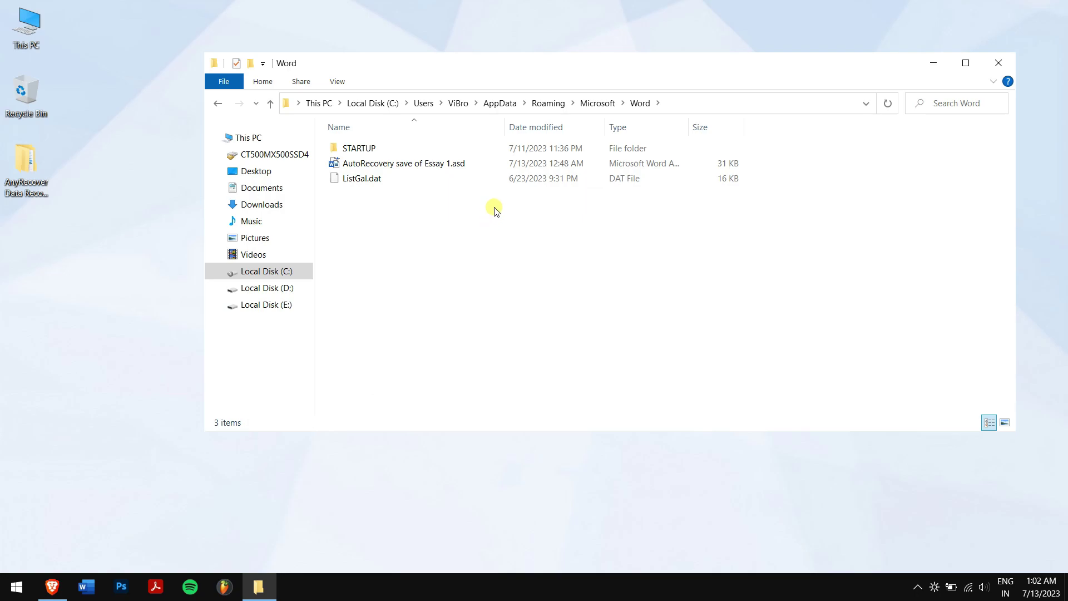
# Select AutoRecovery save of Essay 1.asd together with ListGal.dat to inspect them, and close the folder window
pyautogui.click(494, 163)
pyautogui.moveTo(807, 186); pyautogui.dragTo(717, 165)
pyautogui.click(794, 210)
pyautogui.moveTo(812, 198); pyautogui.dragTo(689, 162)
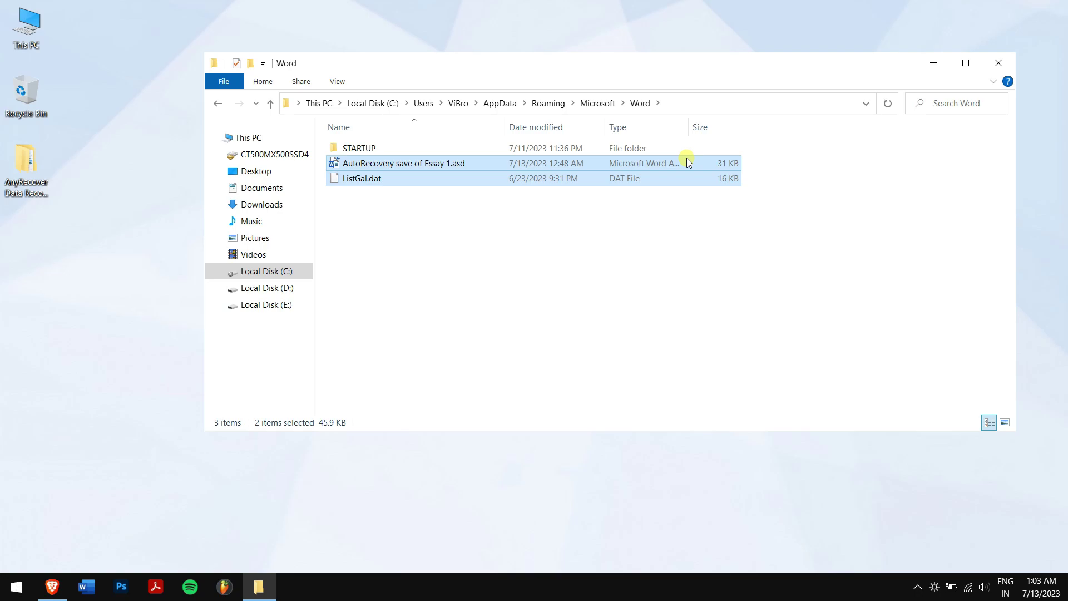
pyautogui.click(999, 61)
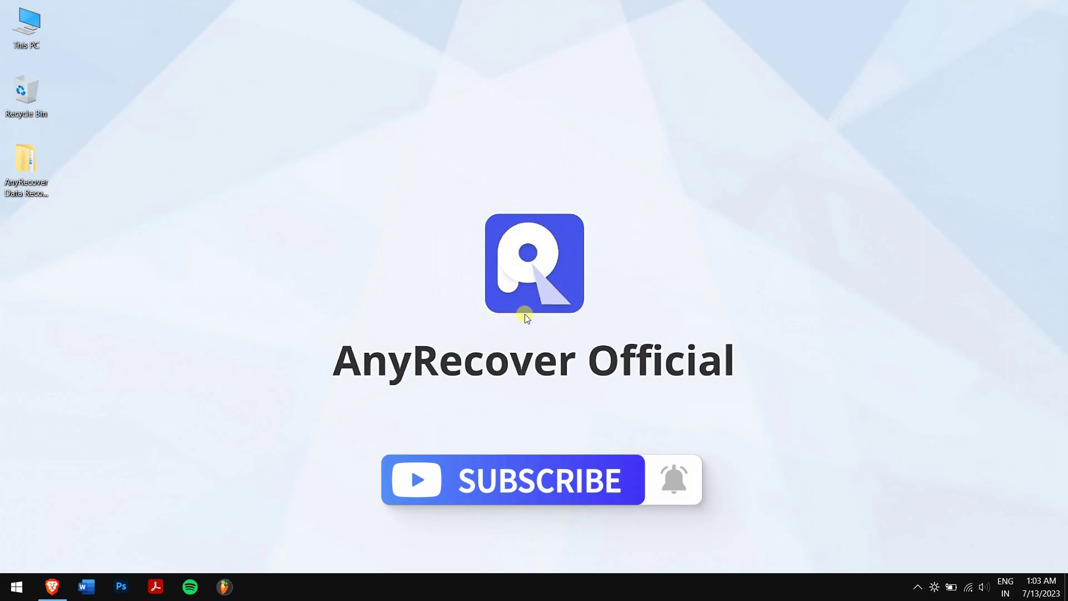
# Open the recent Essay 1.docx from the Data Recovery folder in Word and close Document Recovery, choosing to remove the unopened recovered files
pyautogui.click(86, 586)
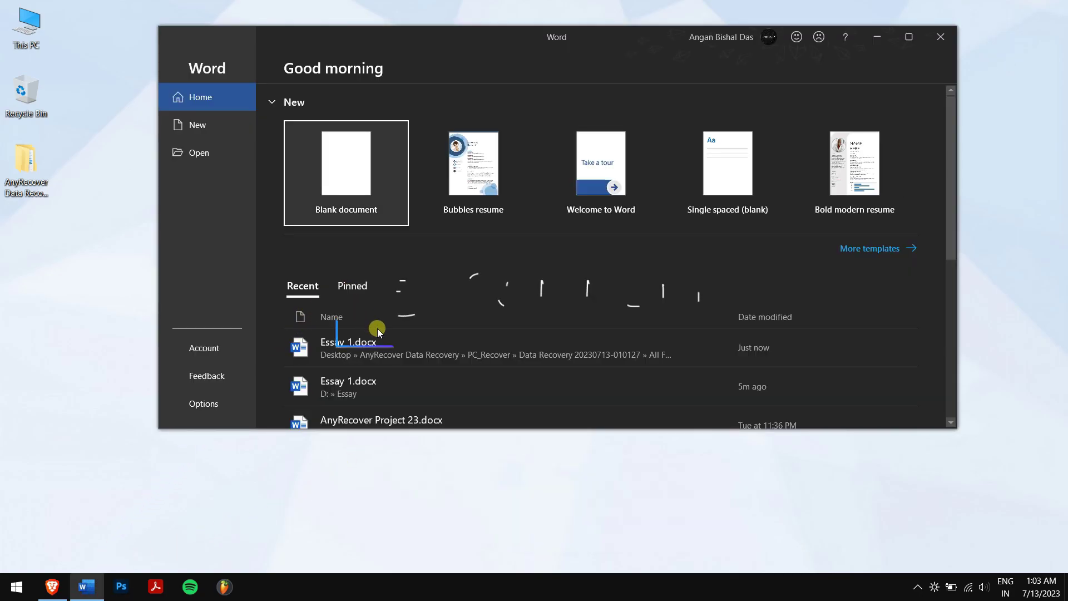
pyautogui.click(401, 347)
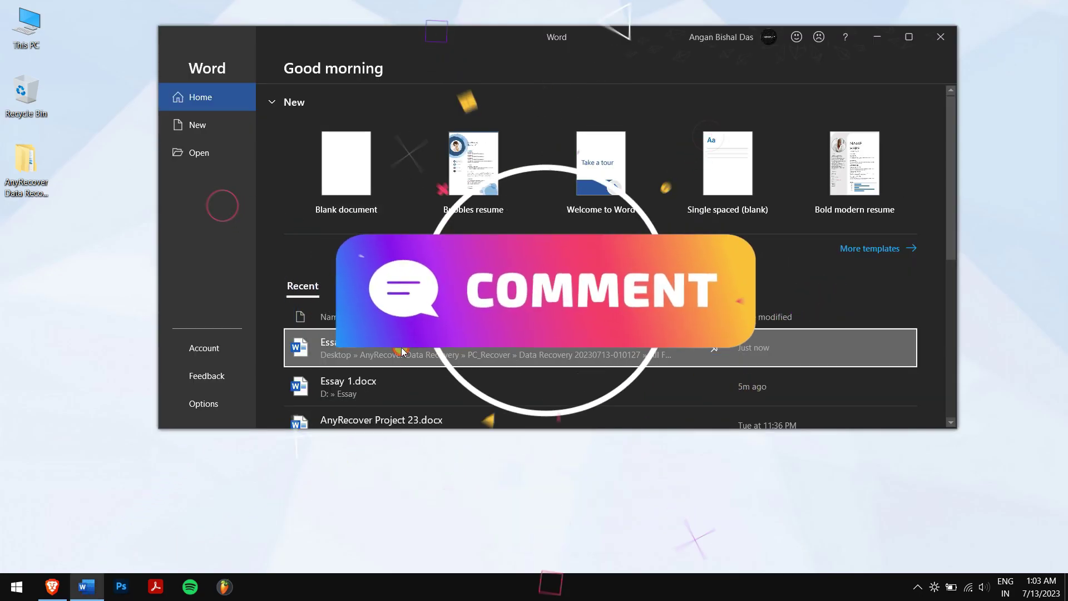
pyautogui.click(321, 396)
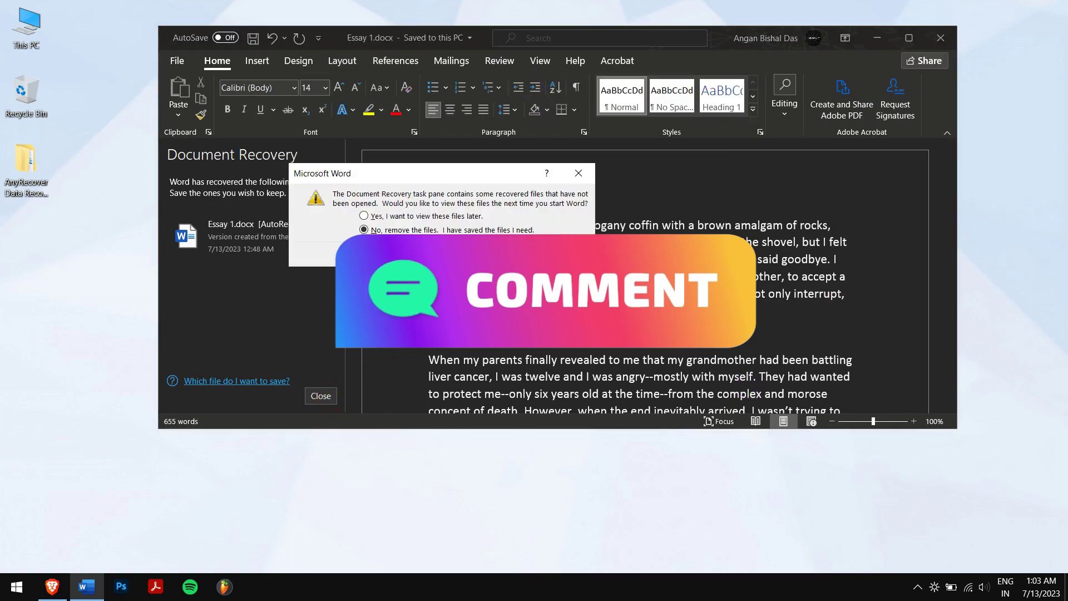
pyautogui.click(520, 253)
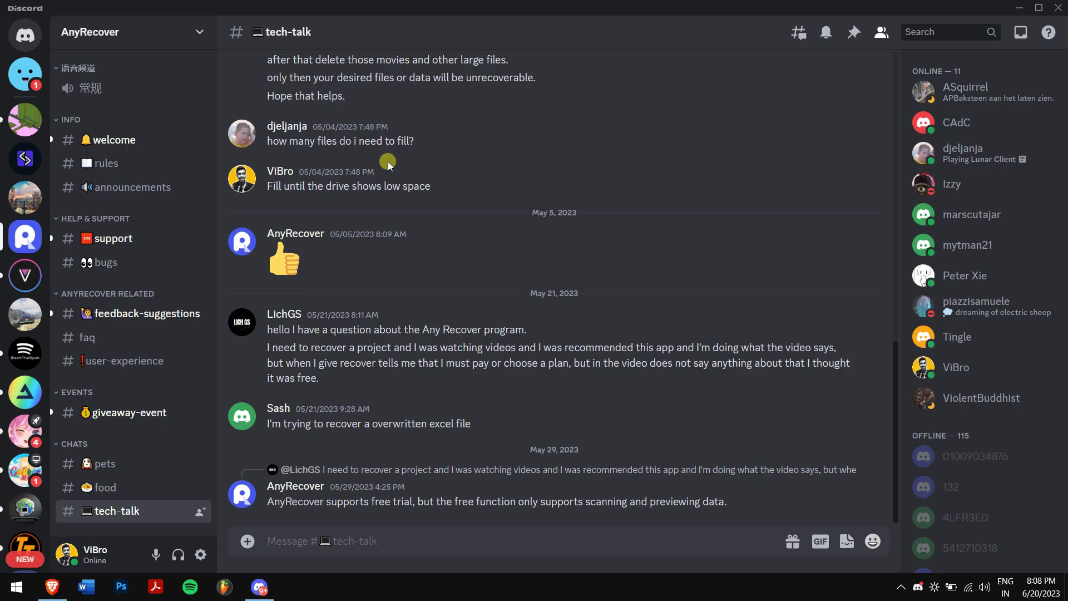